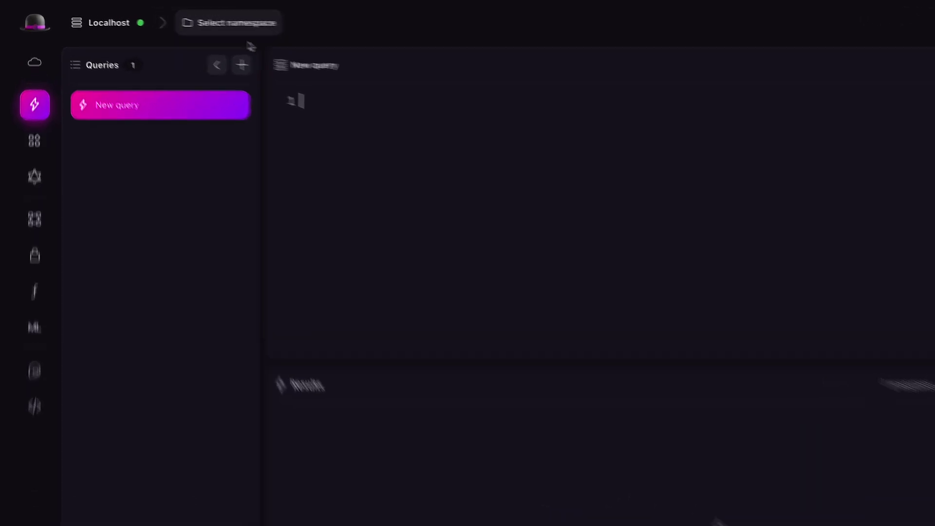
- Select namespace foo and database bar, then switch to the Designer view
left_click(237, 27)
left_click(239, 97)
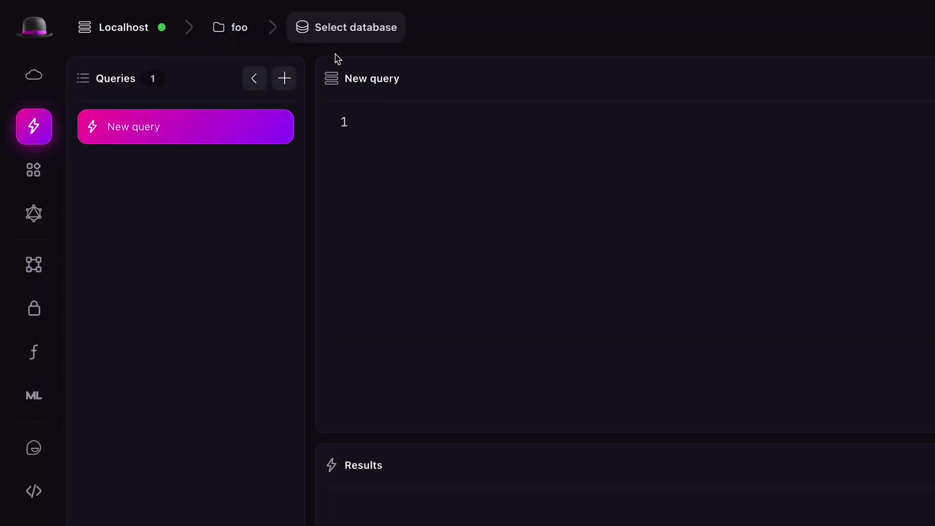
left_click(347, 29)
left_click(331, 119)
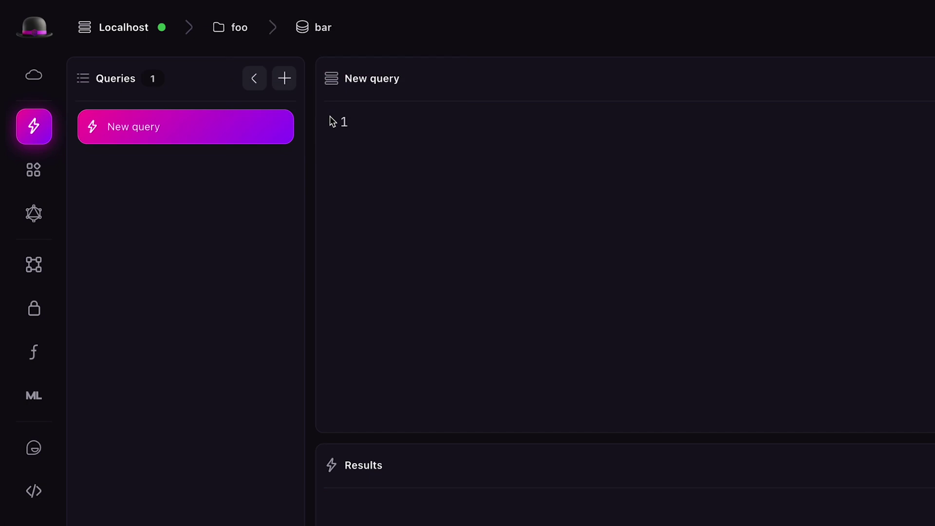
left_click(40, 264)
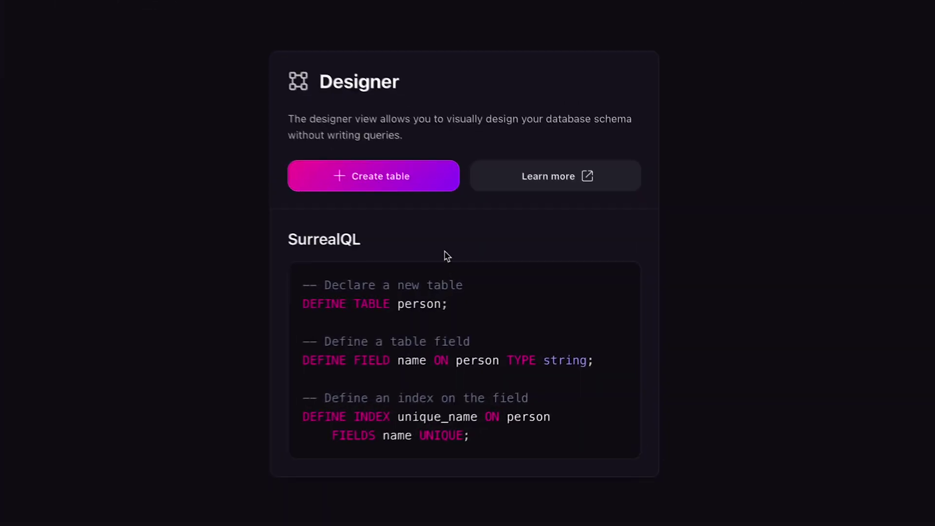
- Create a schemafull table named 'user'
left_click(386, 183)
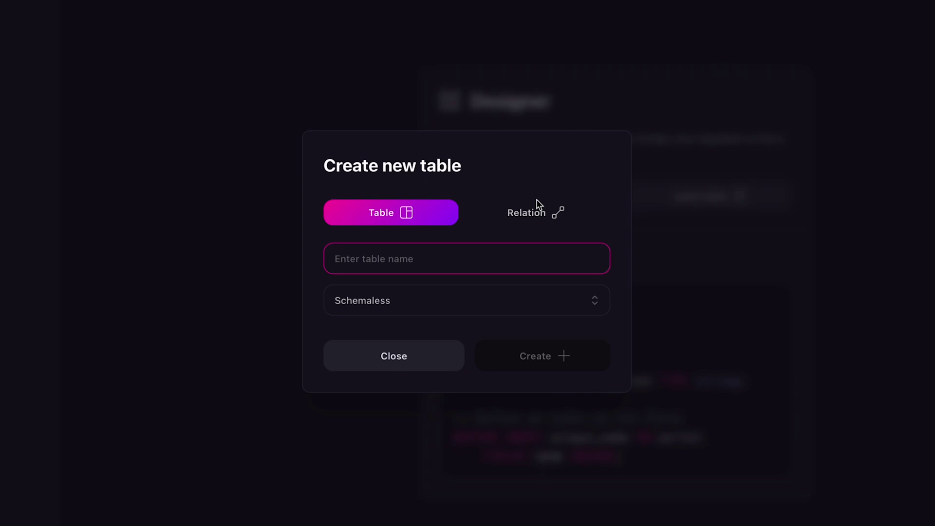
type("user")
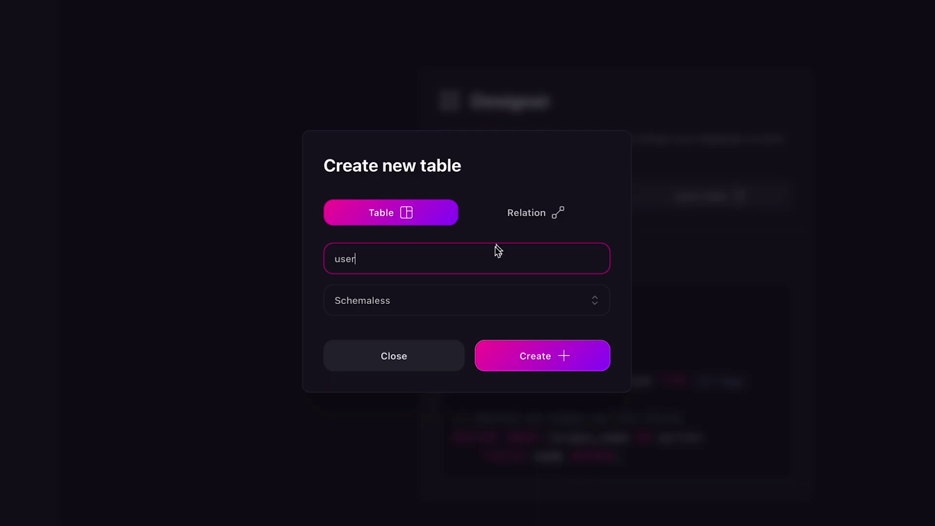
left_click(464, 301)
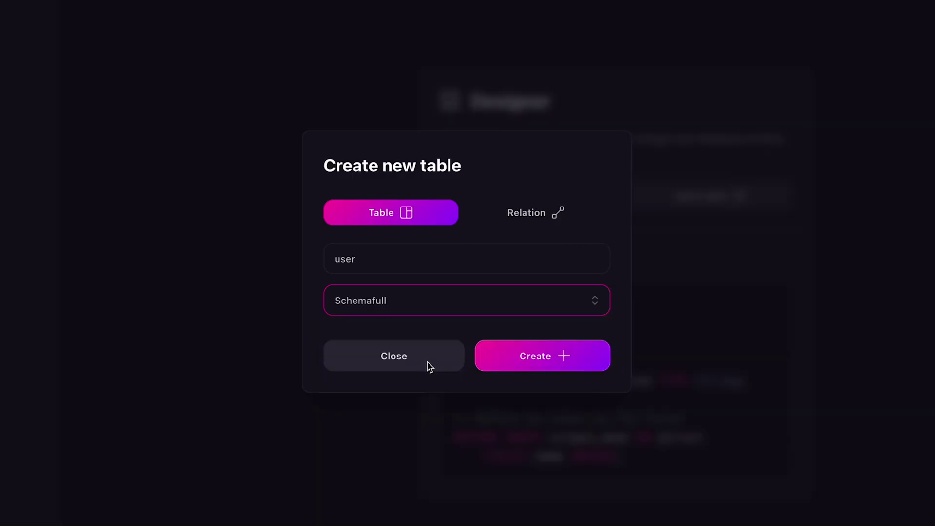
left_click(541, 361)
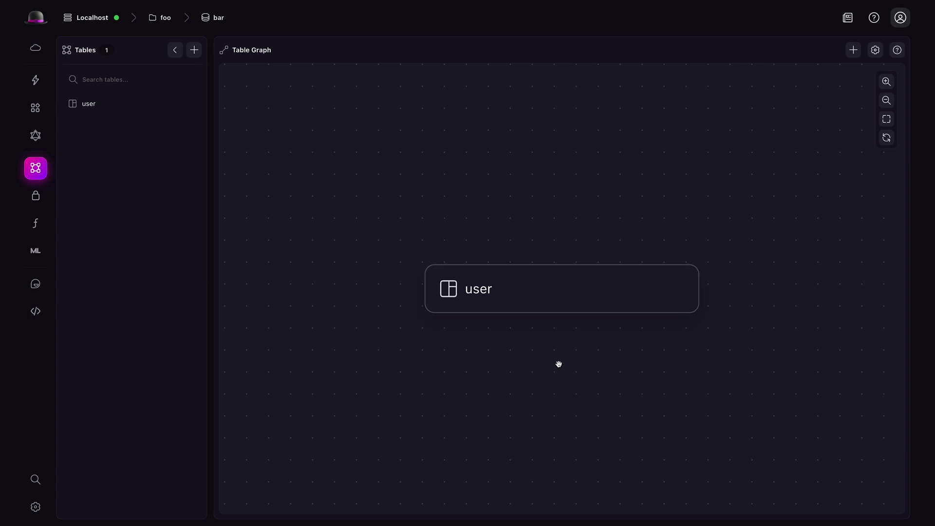
- Add a field called 'name' of kind string to the user table
left_click(533, 305)
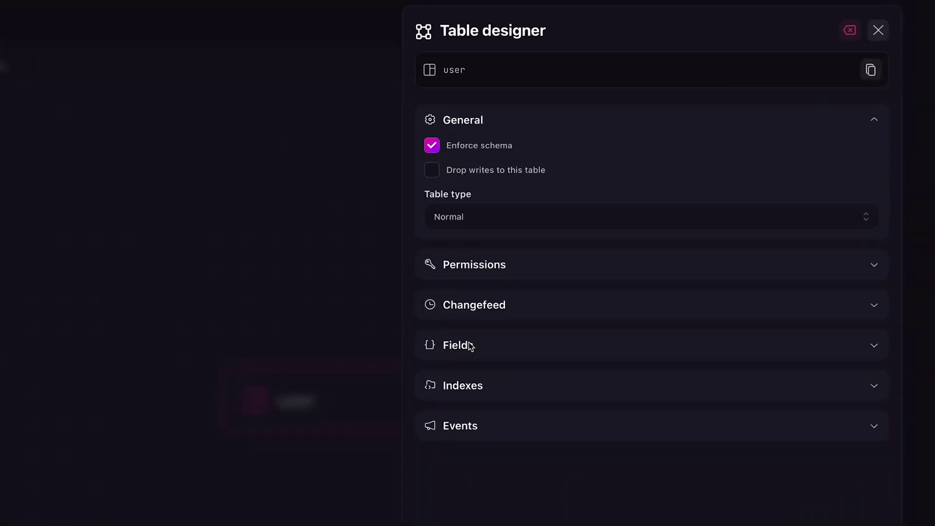
left_click(471, 346)
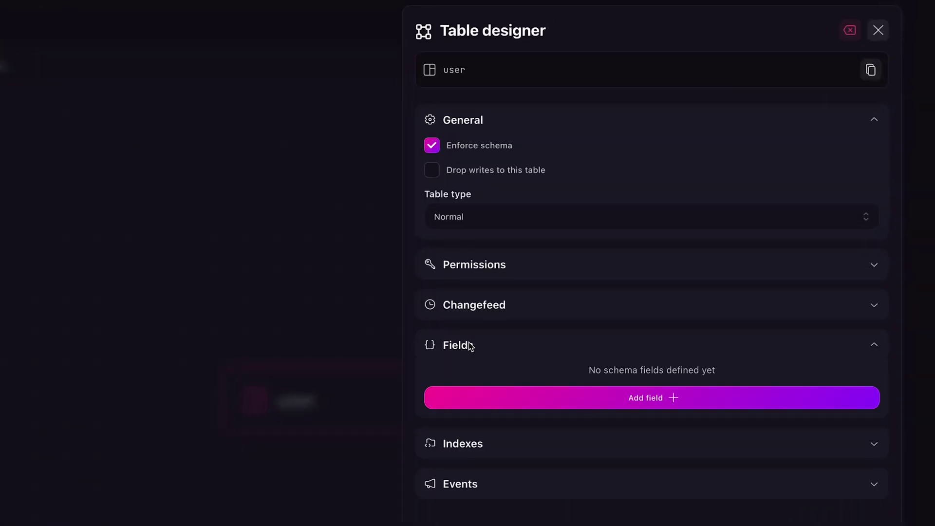
left_click(567, 397)
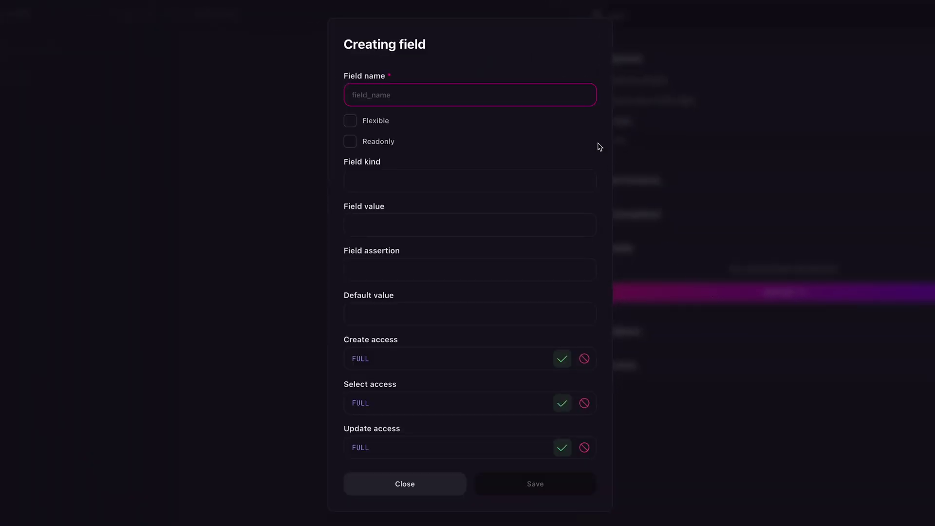
type("name")
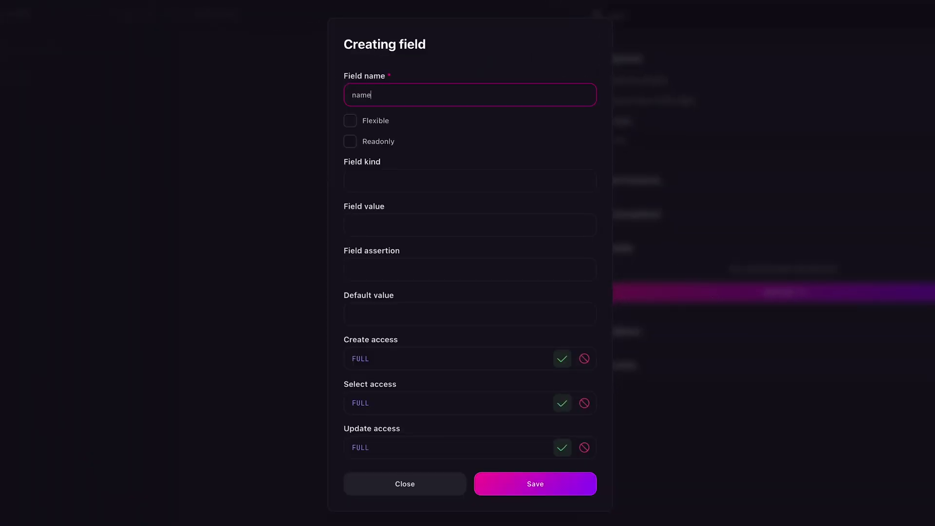
left_click(459, 176)
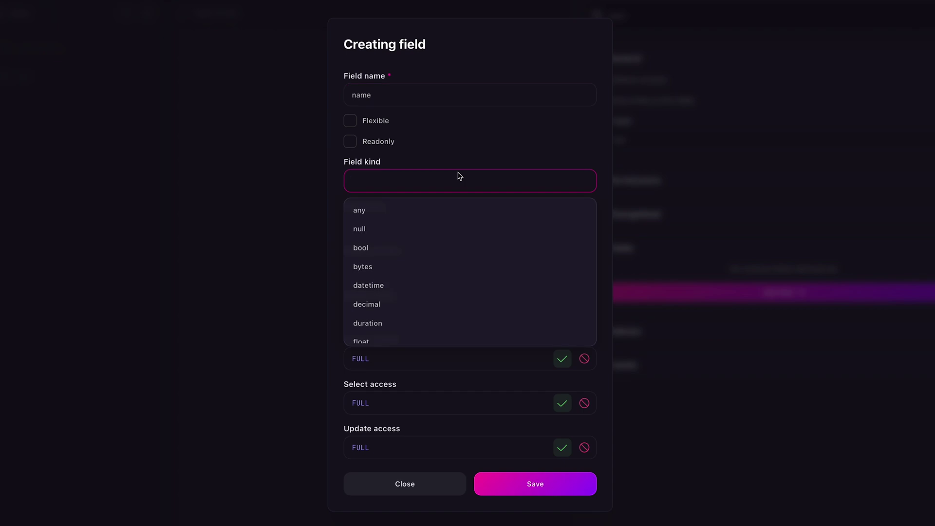
type("str")
left_click(376, 209)
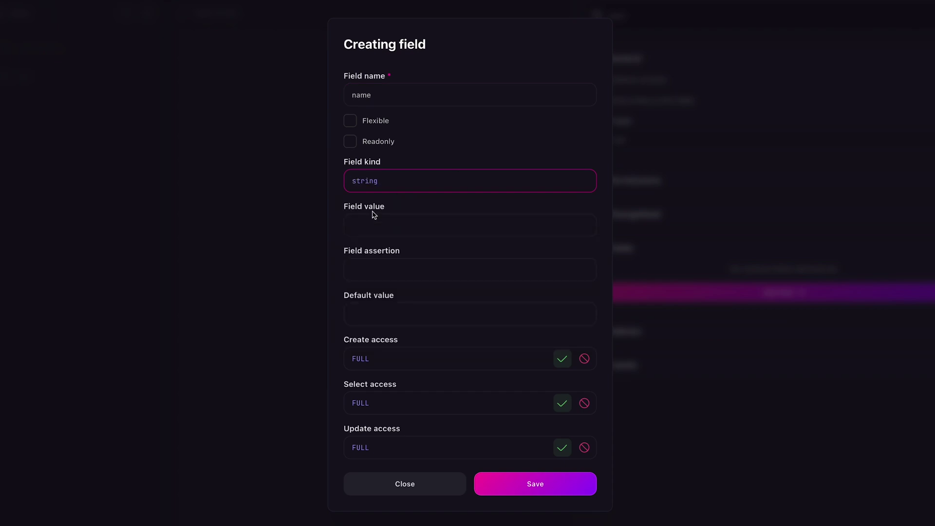
left_click(535, 482)
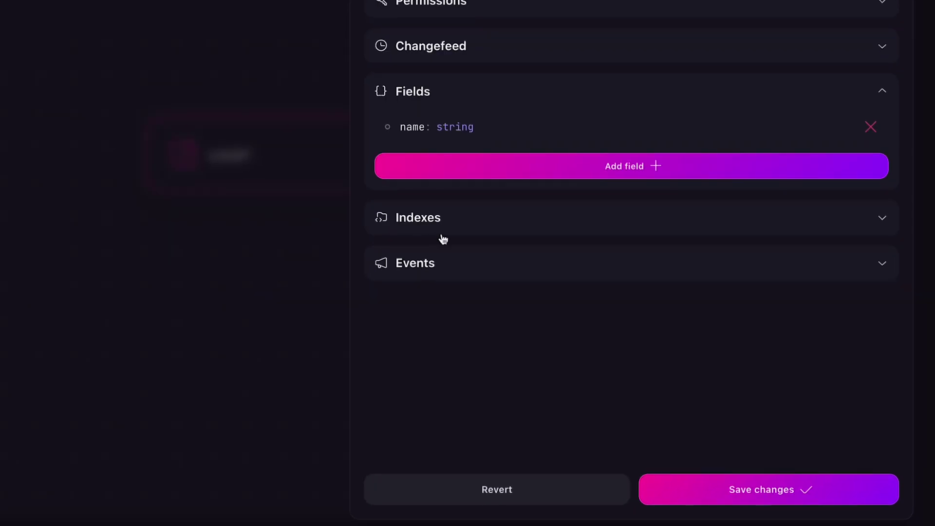
- Add an index name_index on the name field and save the user table changes
left_click(494, 220)
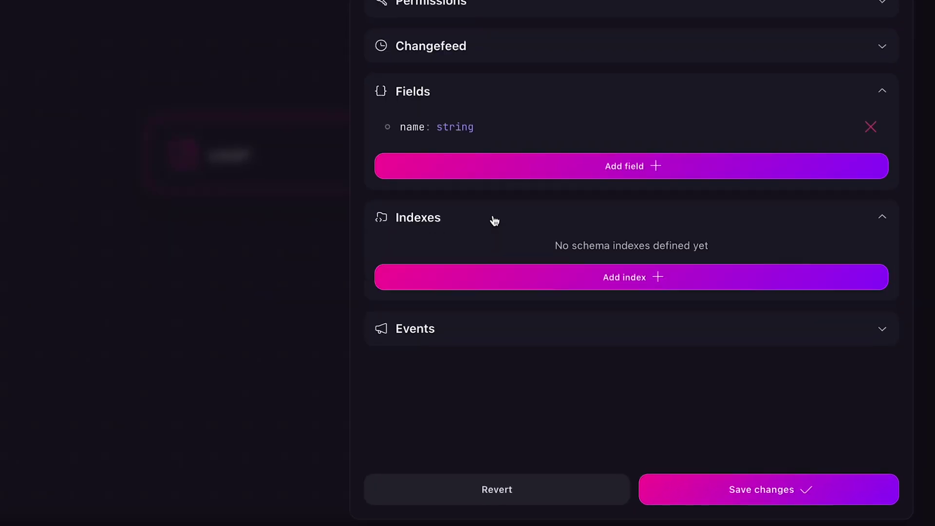
left_click(495, 277)
type("name_index")
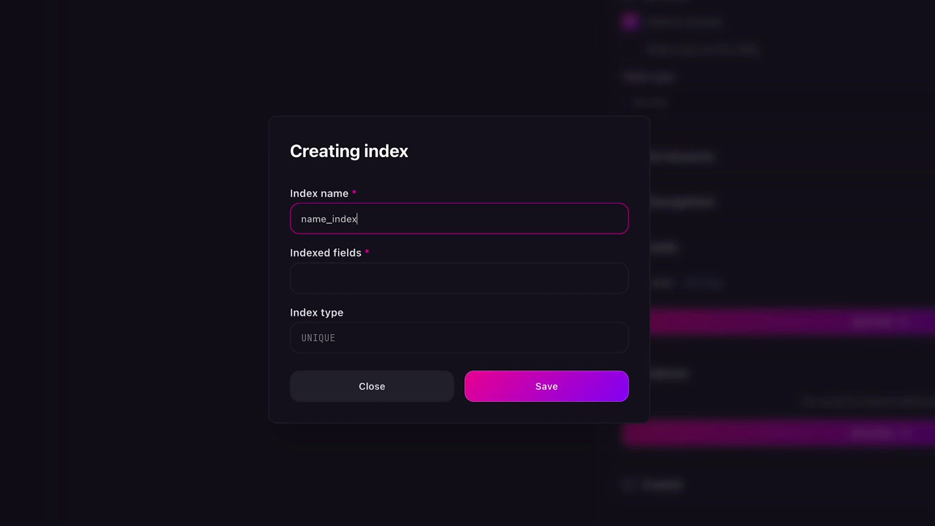
left_click(362, 281)
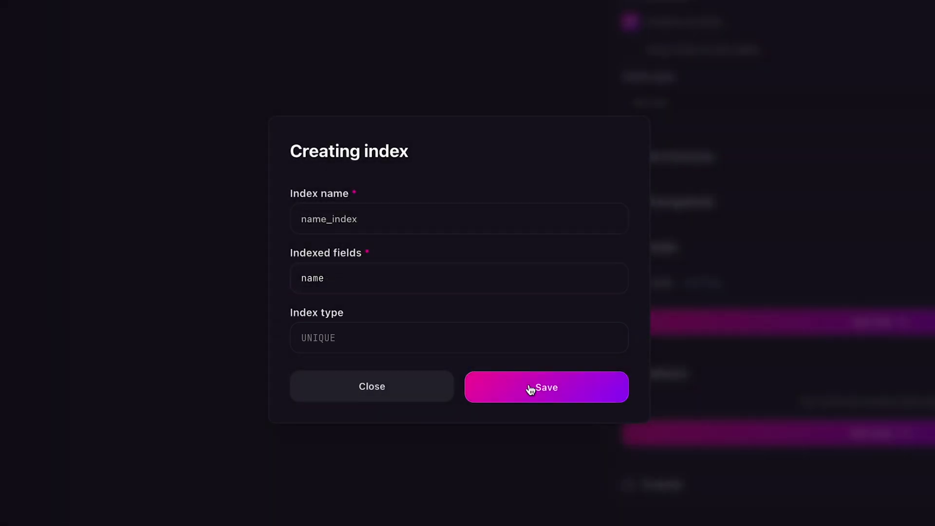
left_click(530, 387)
left_click(767, 521)
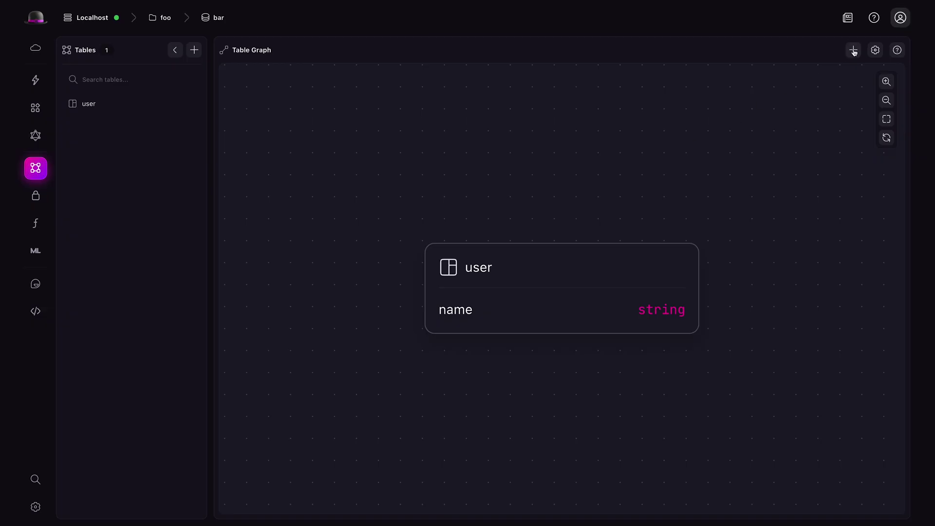
- Create a second schemafull table named 'product'
left_click(853, 50)
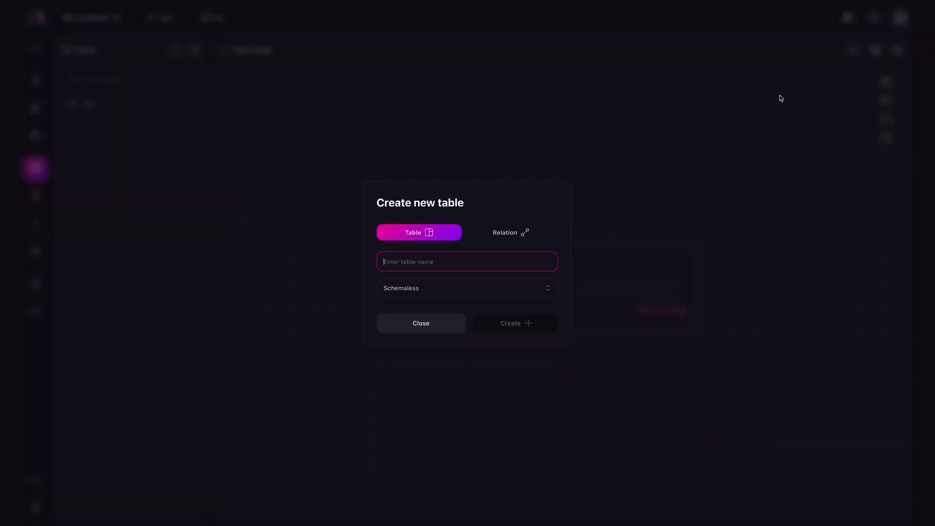
type("product")
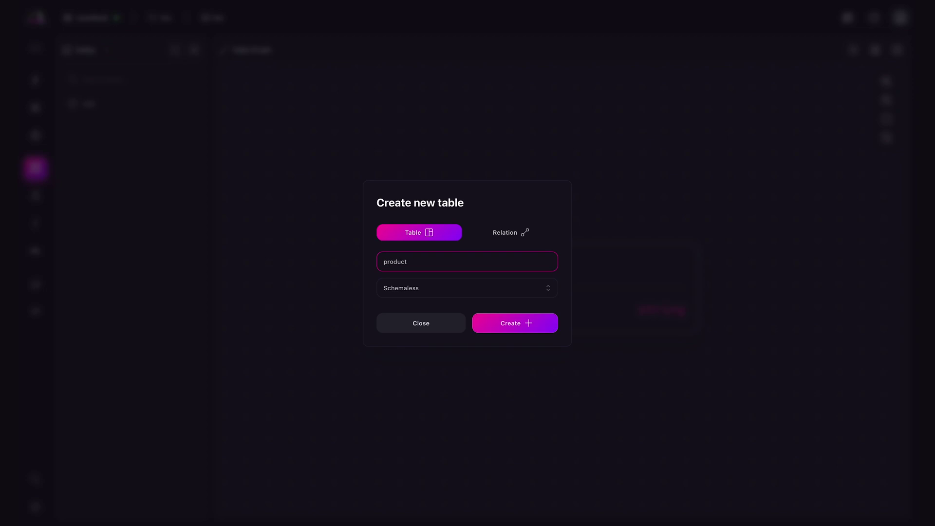
left_click(478, 288)
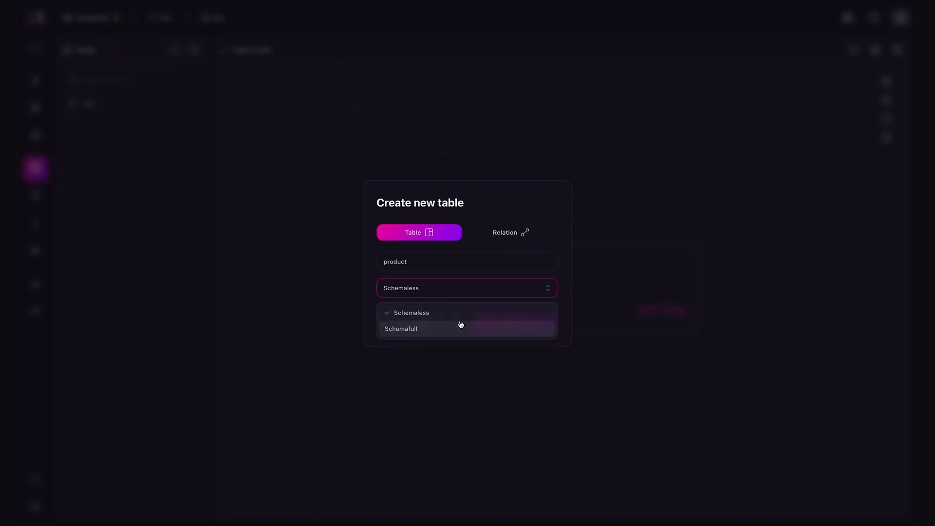
left_click(460, 327)
left_click(508, 325)
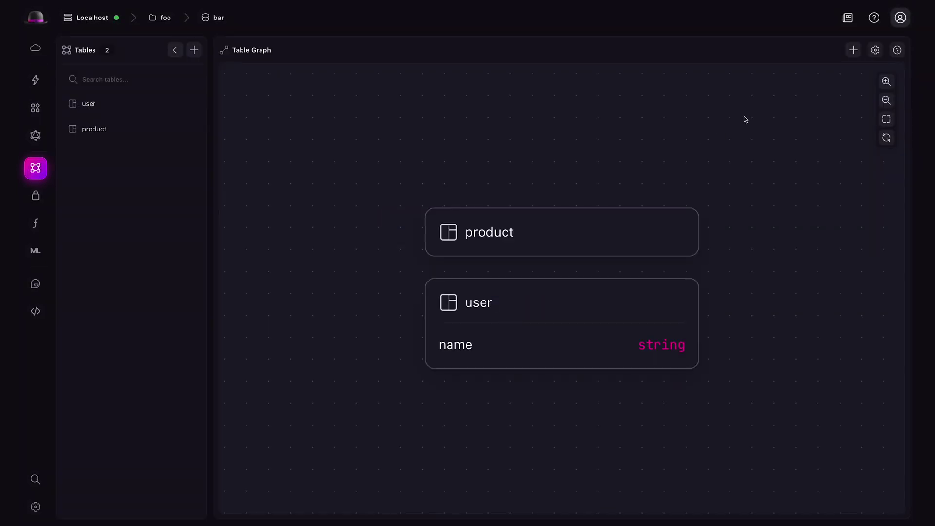
- Create a 'purchased' relation with user as incoming and product as outgoing
left_click(853, 50)
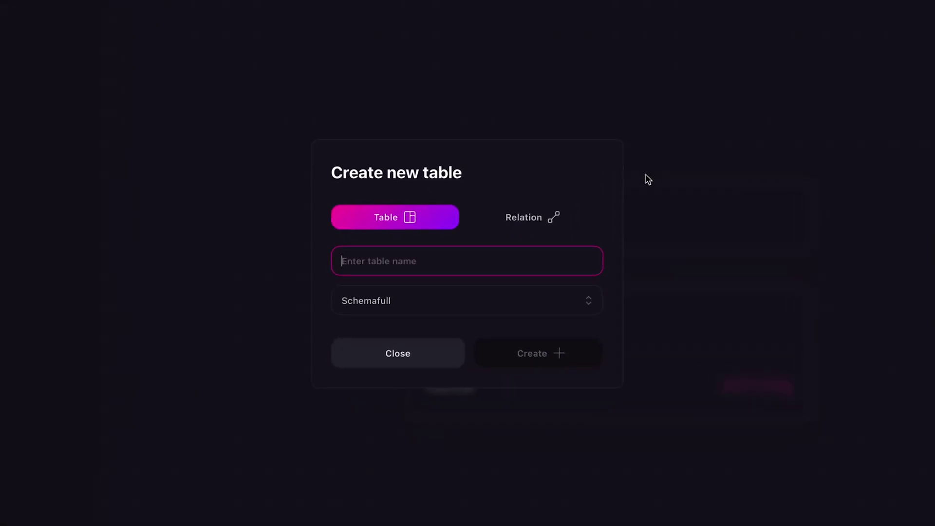
left_click(567, 216)
left_click(476, 215)
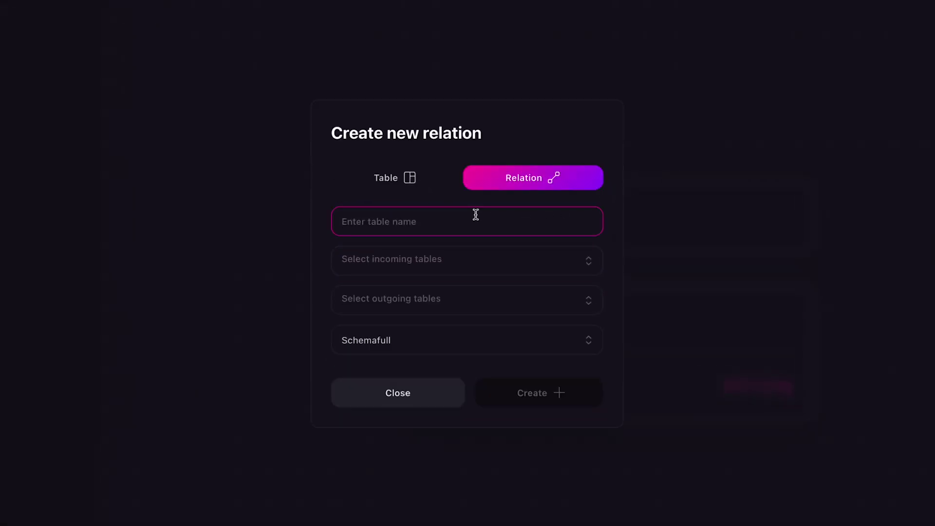
type("purchased")
left_click(423, 254)
left_click(375, 298)
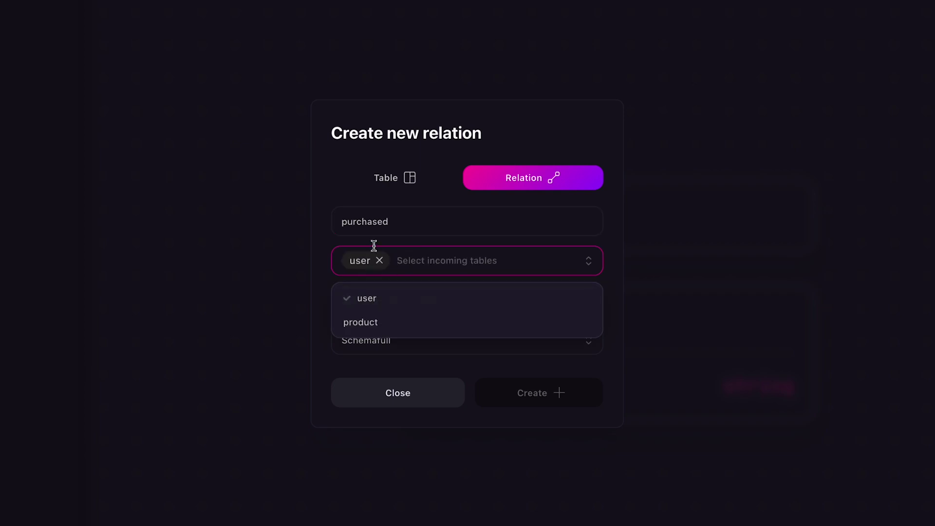
left_click(372, 298)
left_click(361, 363)
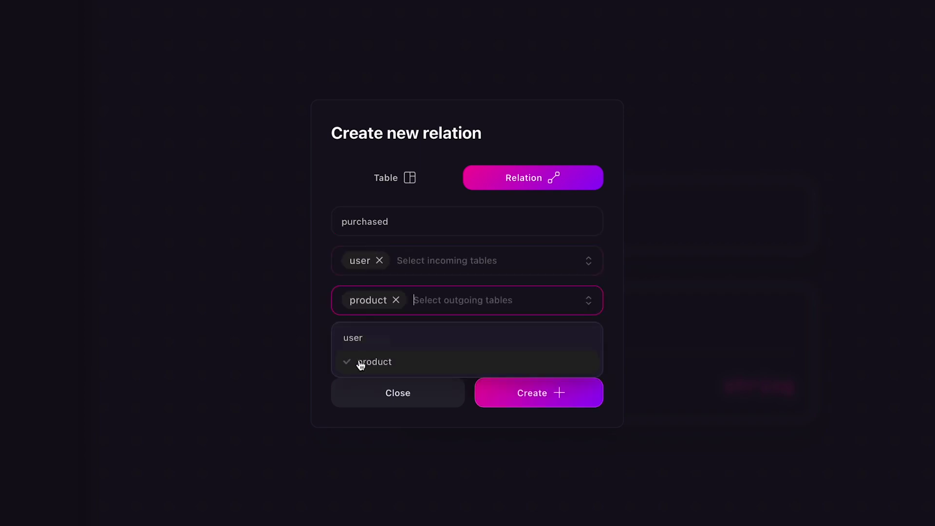
left_click(362, 289)
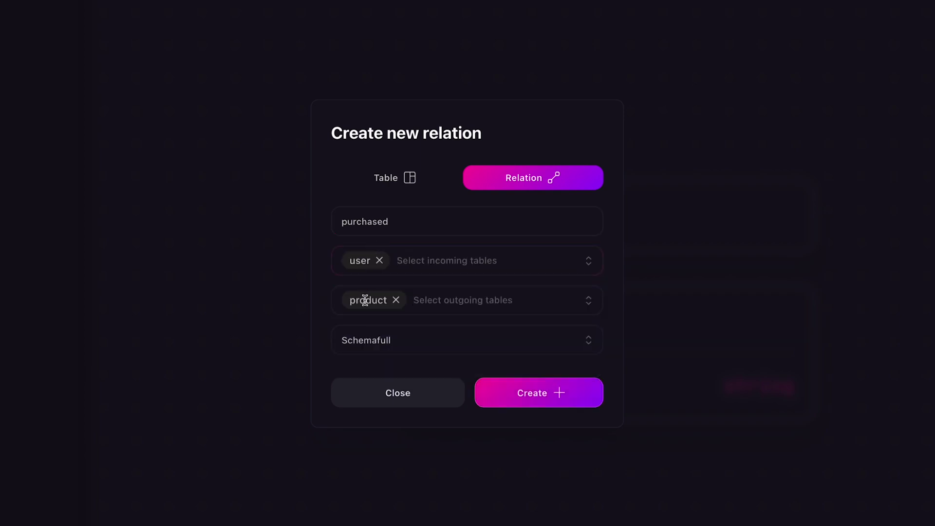
left_click(505, 389)
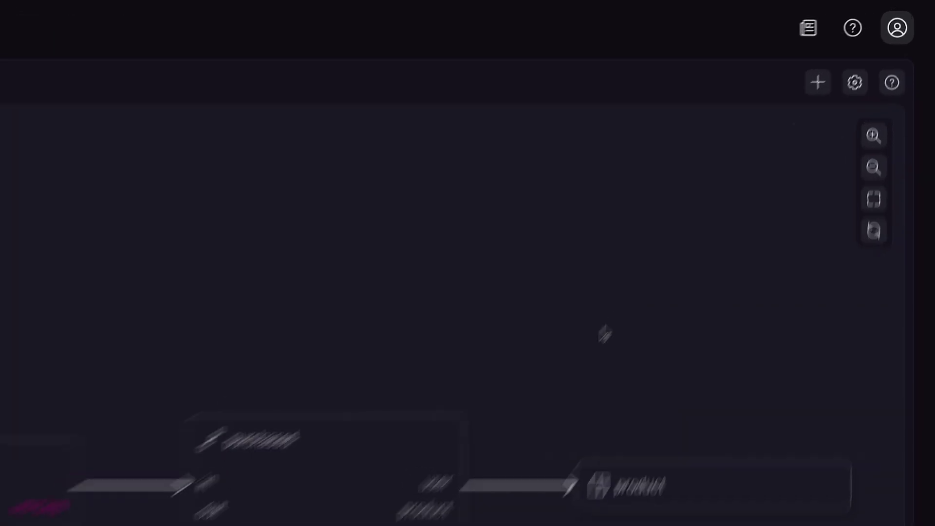
- Rearrange the graph by dragging the product card down and the user card up
left_click(846, 100)
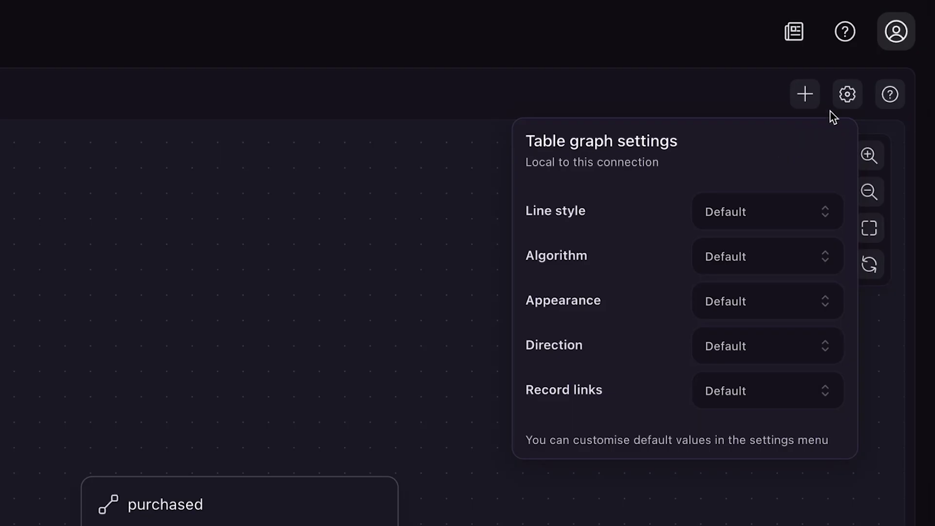
left_click(848, 95)
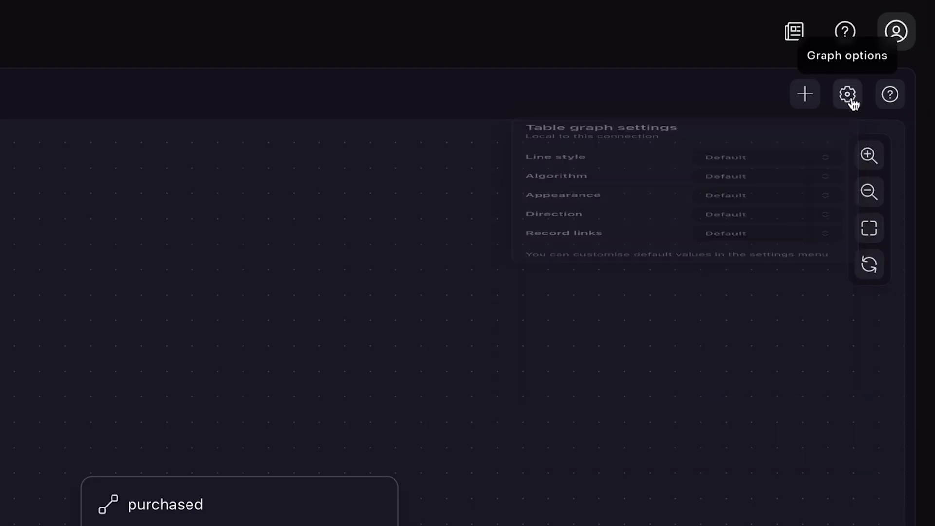
left_click_drag(761, 276, 761, 365)
left_click_drag(335, 259, 320, 168)
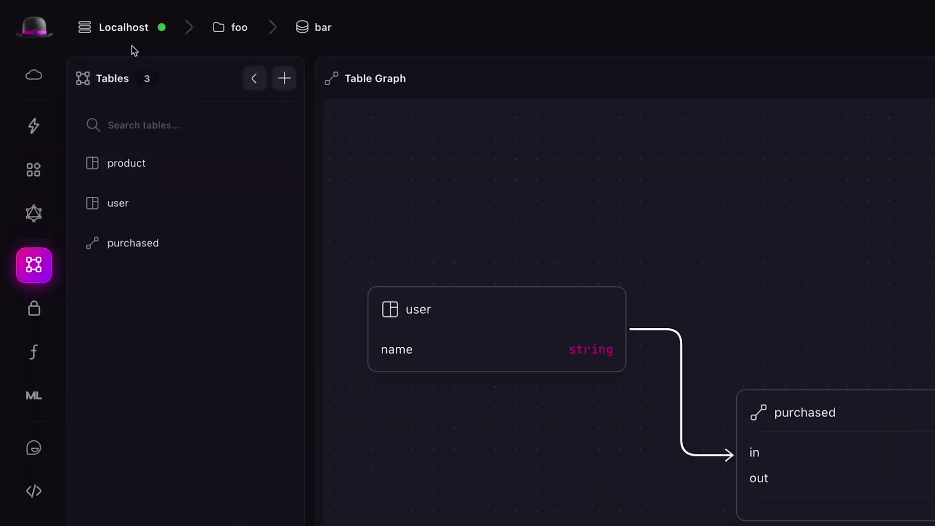
- Choose Export database from the Localhost connection menu
left_click(127, 42)
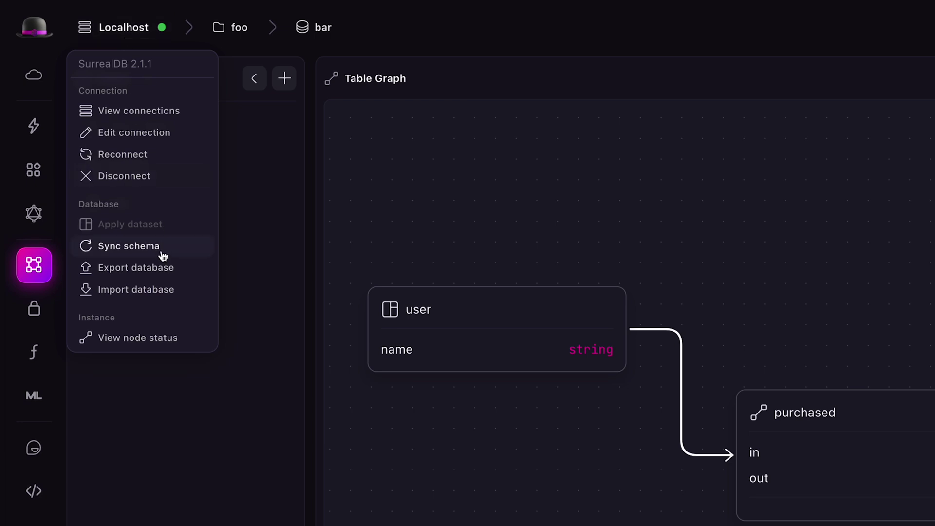
left_click(165, 268)
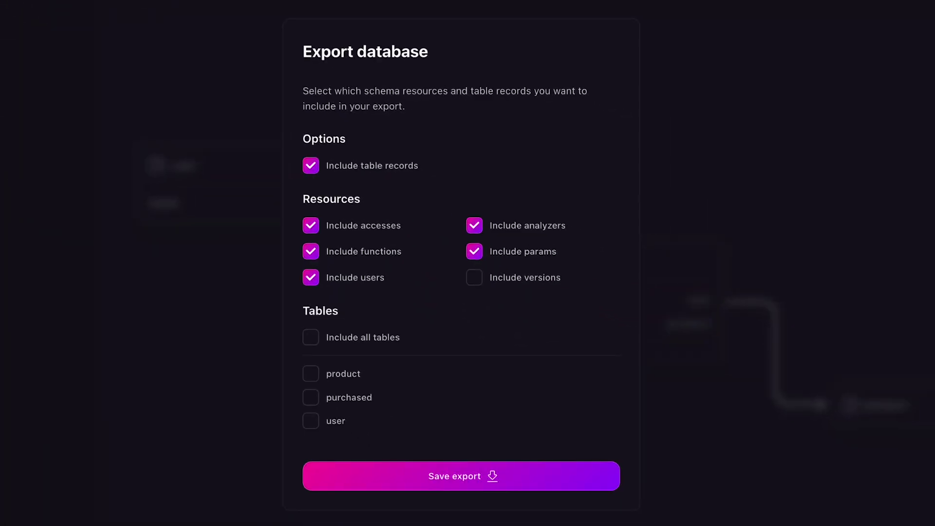